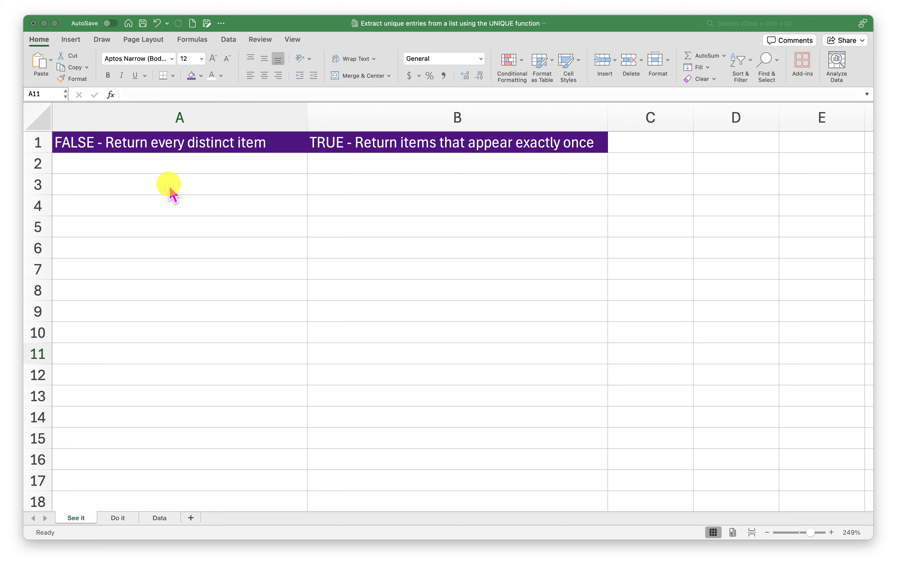
Bring the workbook into focus and move from the Do it sheet to the Data sheet
left_click(169, 185)
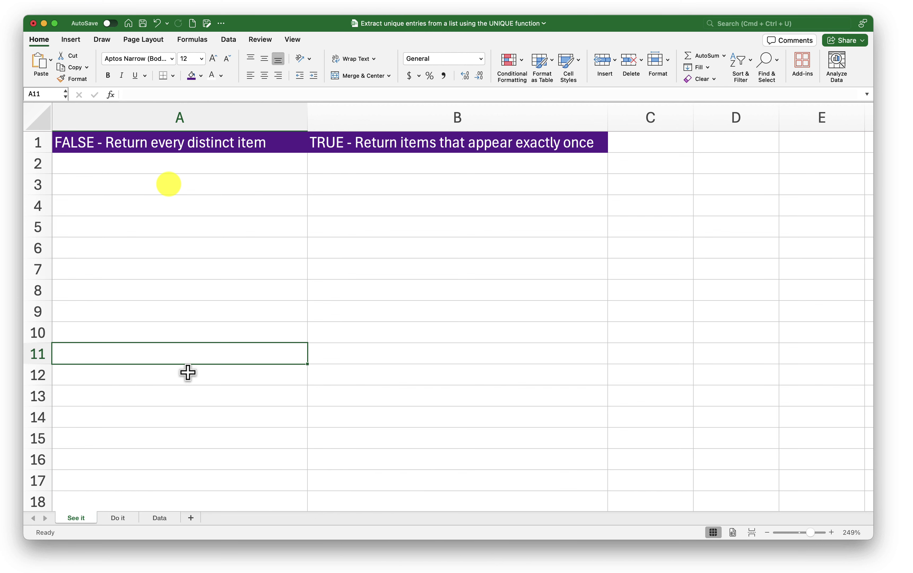
left_click(120, 517)
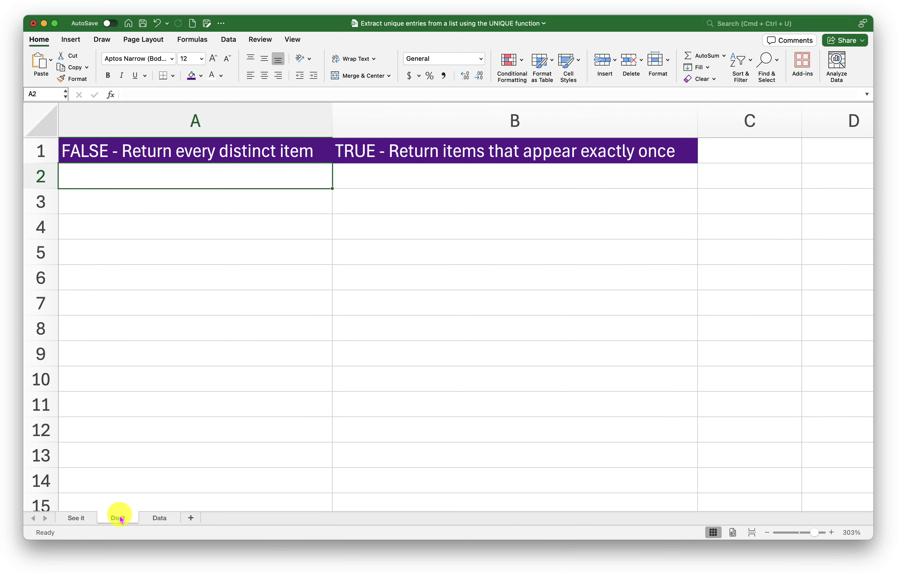
left_click(169, 523)
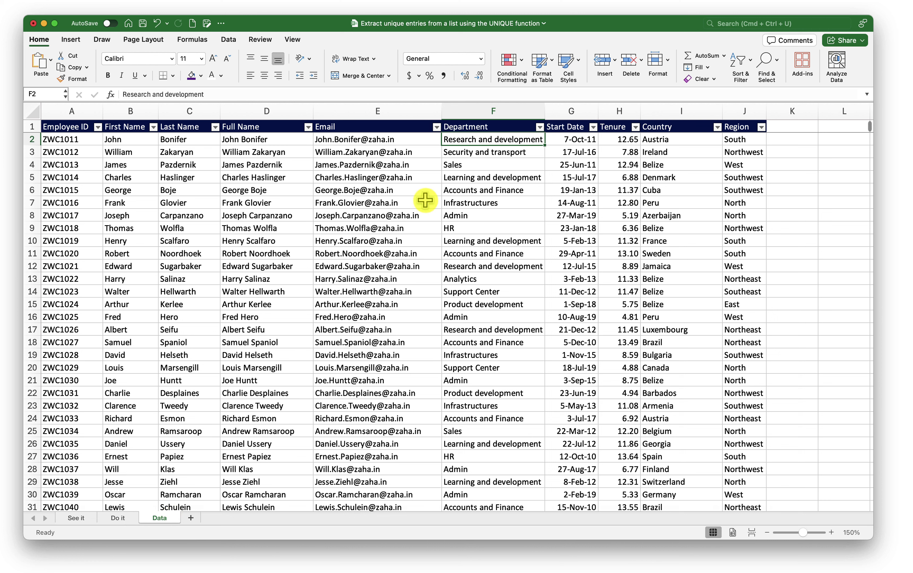
Inspect the Department column F, with repeats like HR, Admin and Research and development, down to row 2000
key("Down")
key("Down")
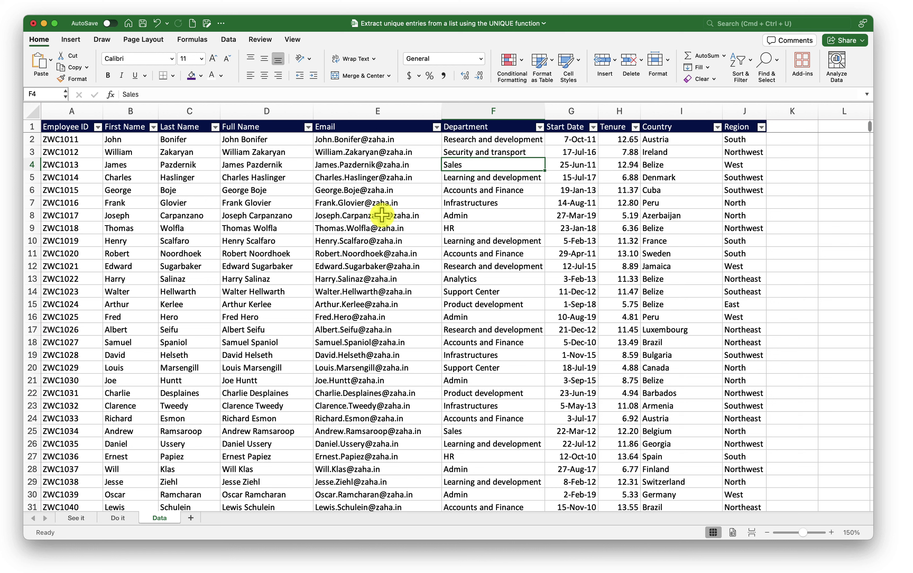
left_click(497, 113)
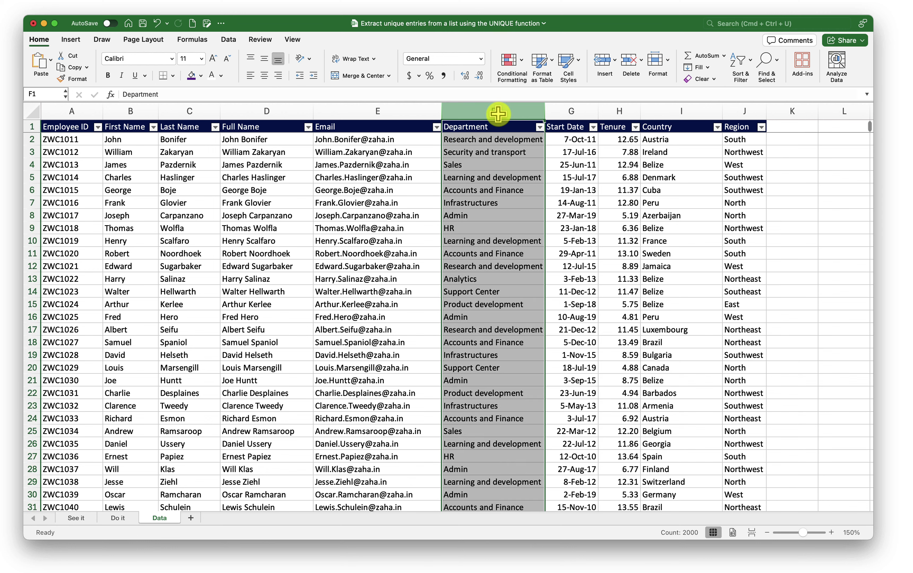
left_click(675, 112)
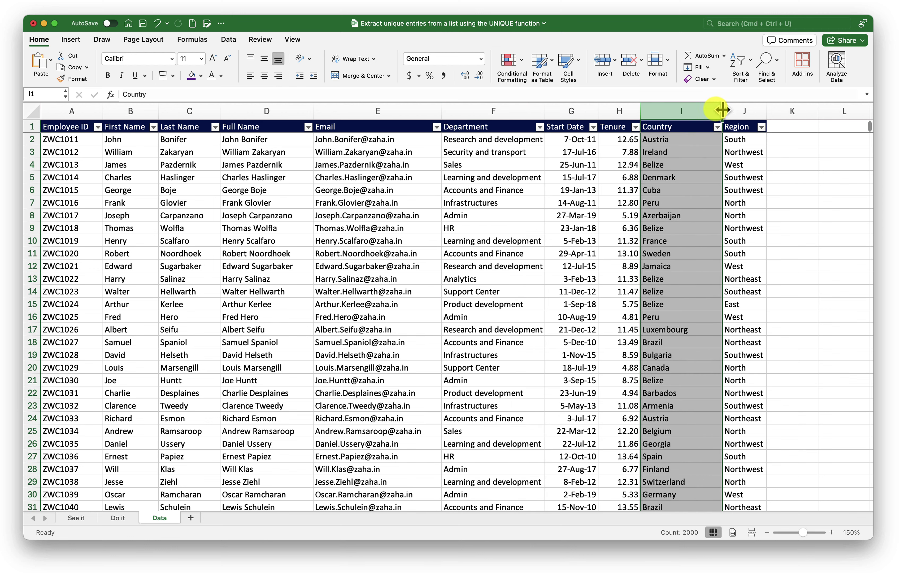
left_click(731, 111)
left_click(524, 231)
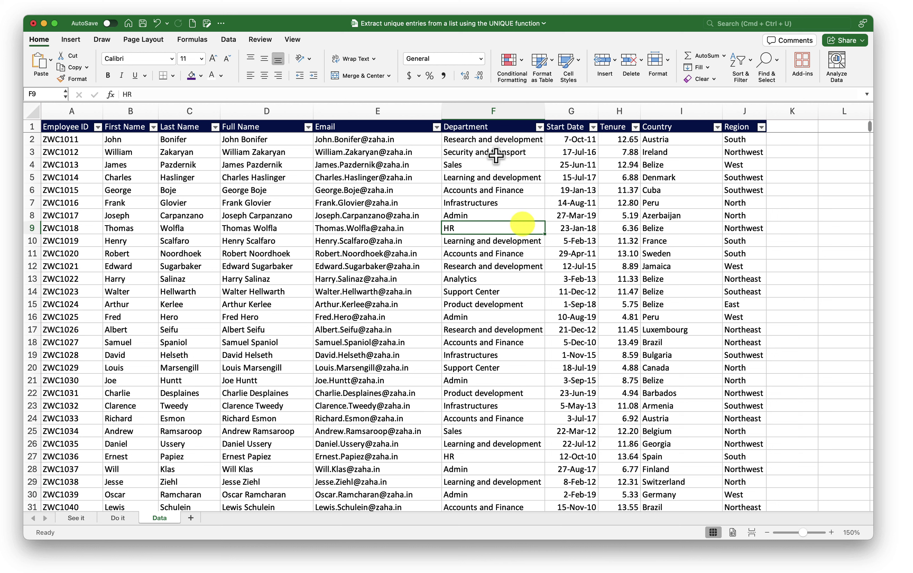
left_click(497, 140)
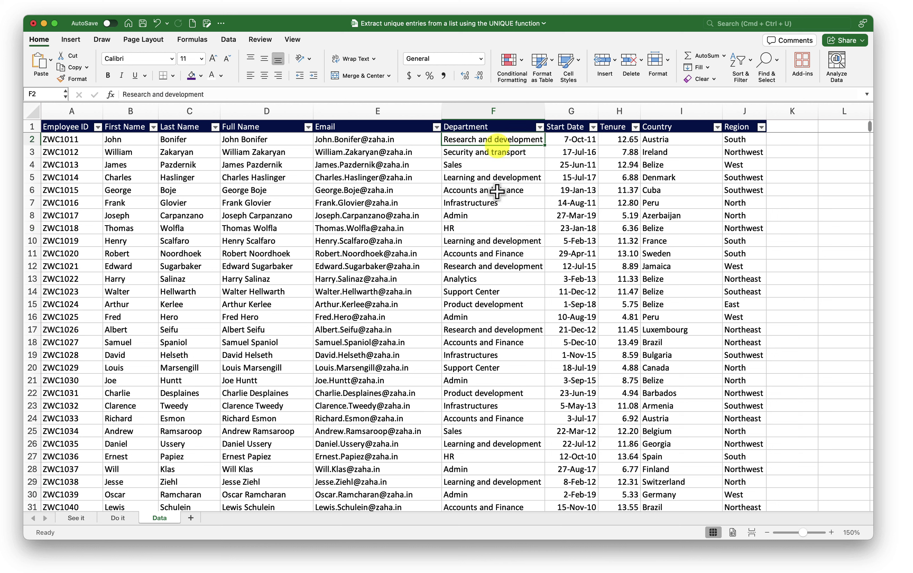
left_click(483, 266, "super")
left_click(482, 329, "super")
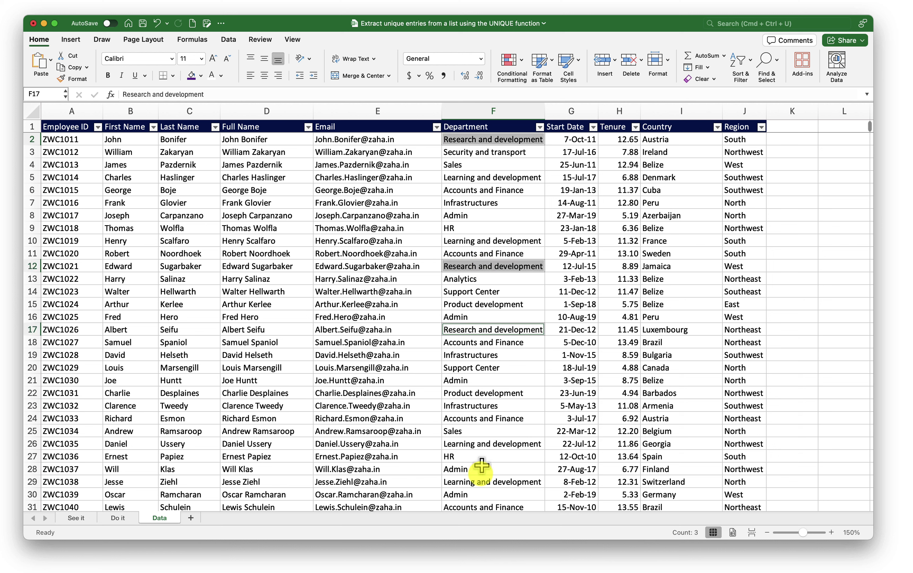
left_click(494, 213)
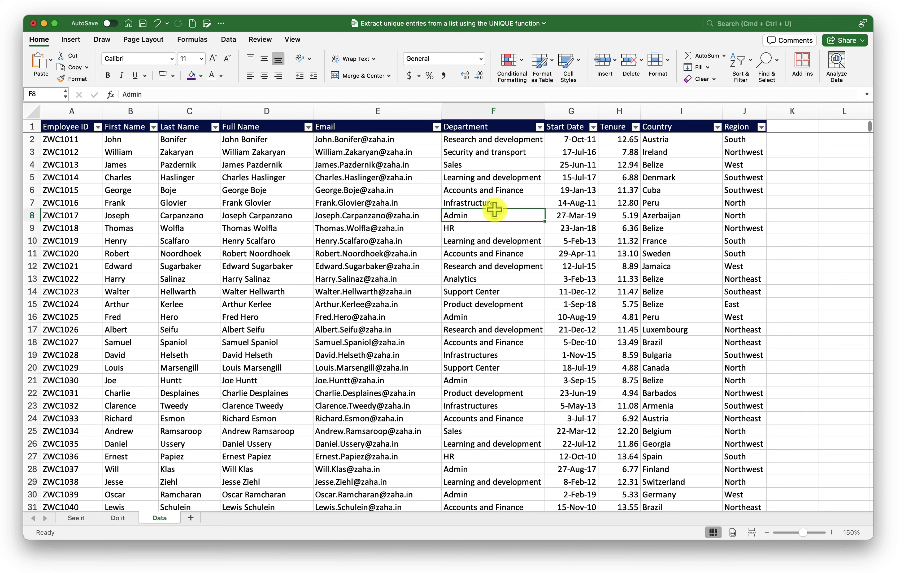
key("super+Down")
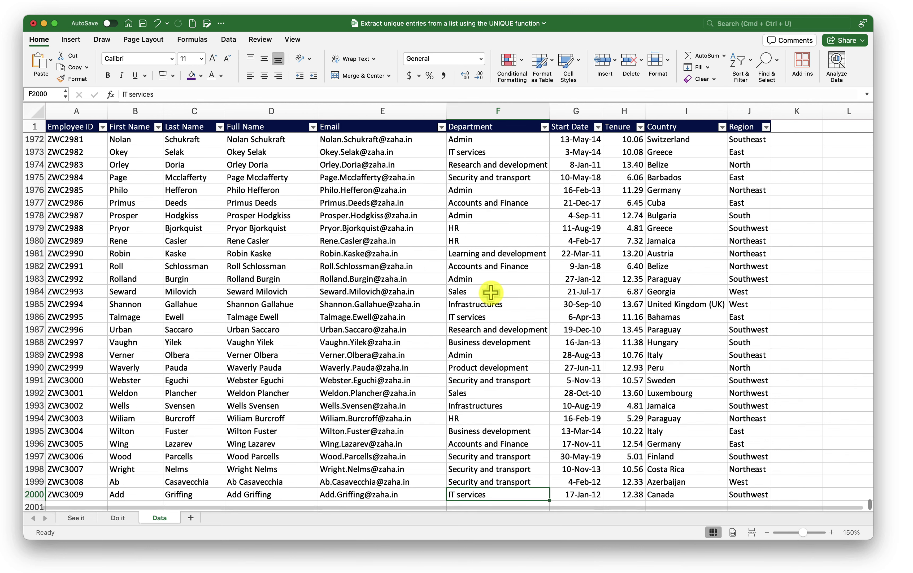
key("super+Up")
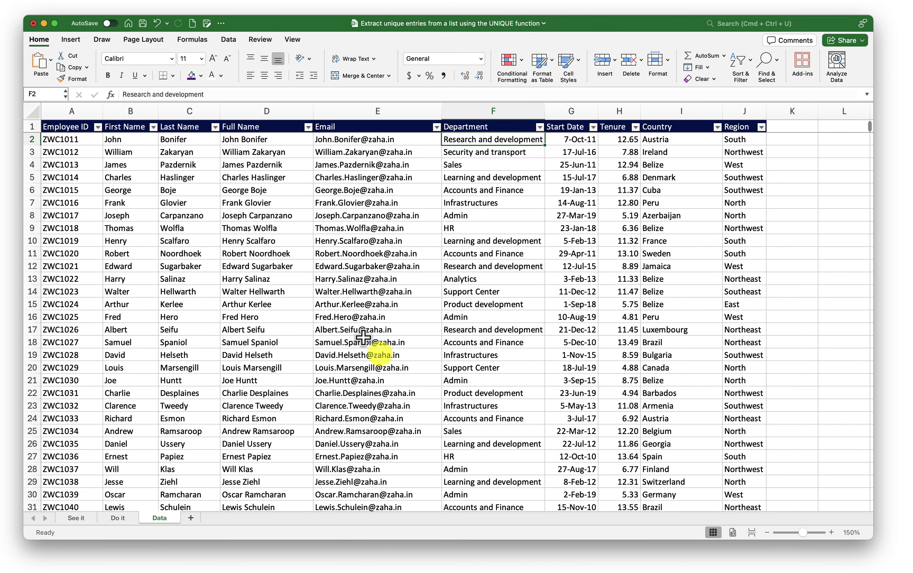
On the See it sheet, enter =uni in cell A2 and take UNIQUE from autocomplete, giving =UNIQUE(
left_click(94, 516)
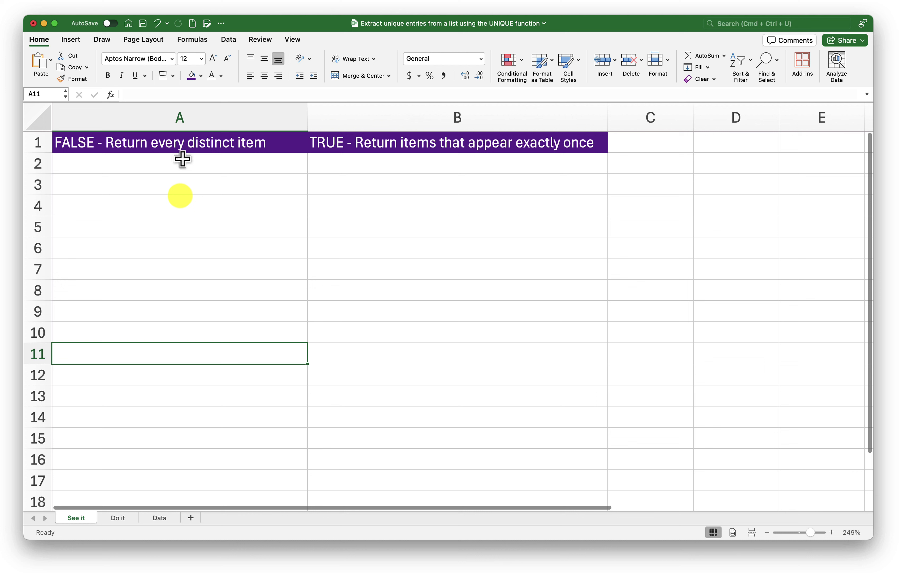
left_click(190, 165)
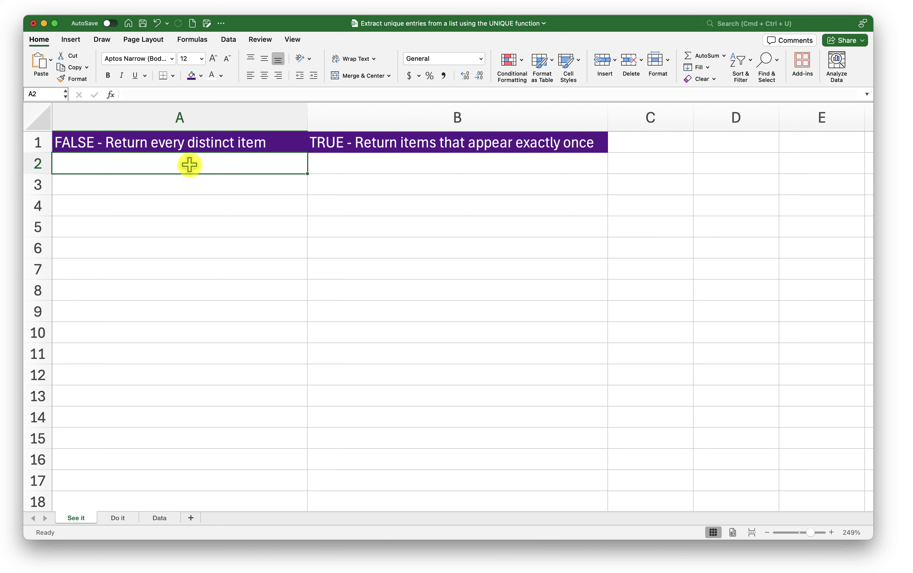
type("=")
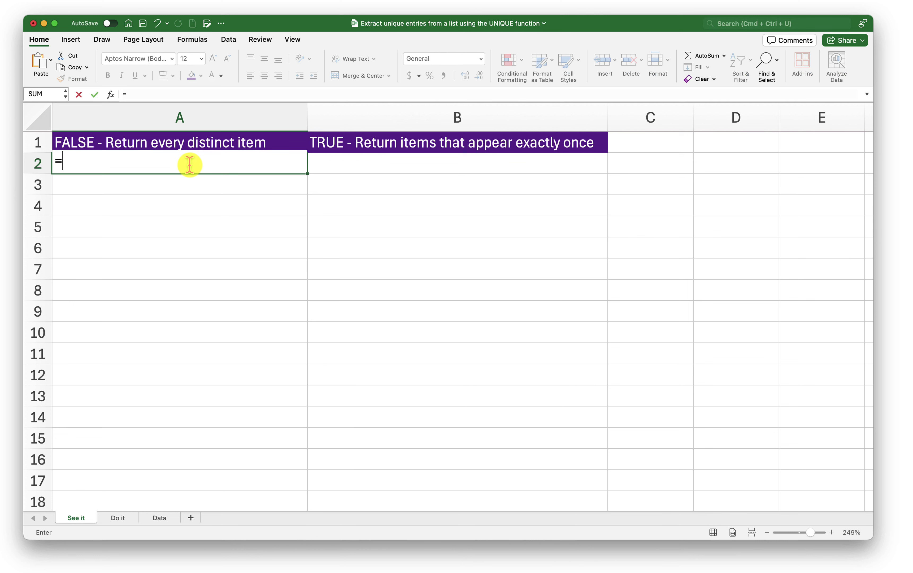
type("uni")
key("Down")
key("Down")
key("Tab")
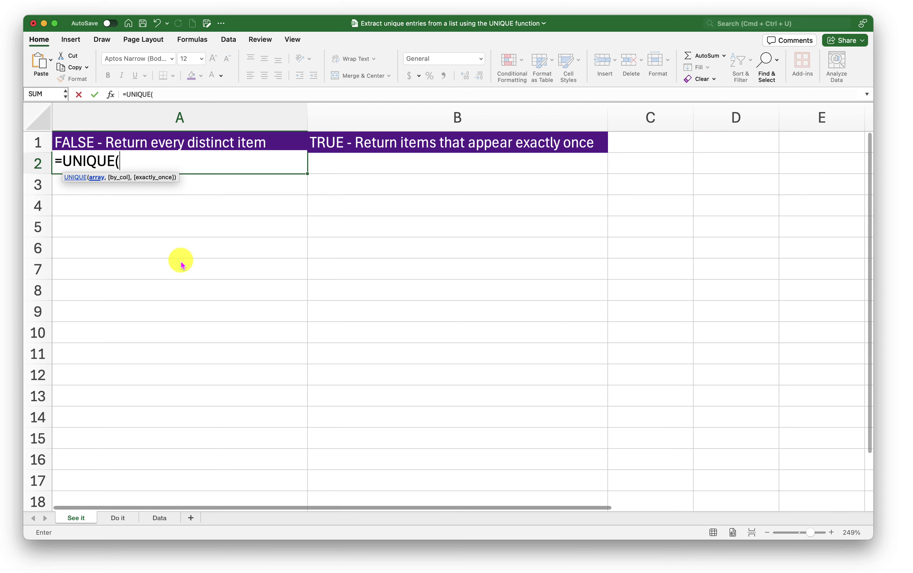
Point the UNIQUE formula's array at the Data sheet's Department range F2:F2000
left_click(158, 518)
left_click(486, 167)
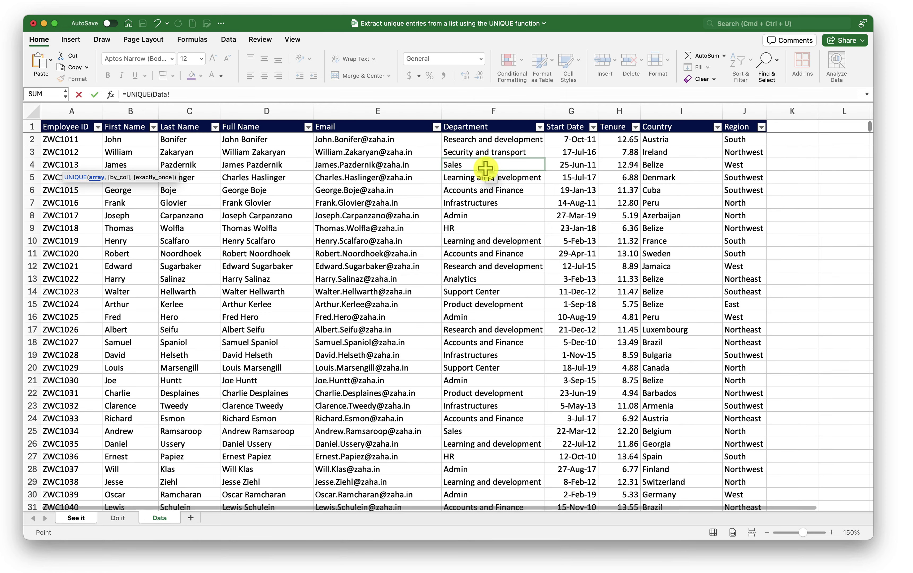
left_click(486, 111)
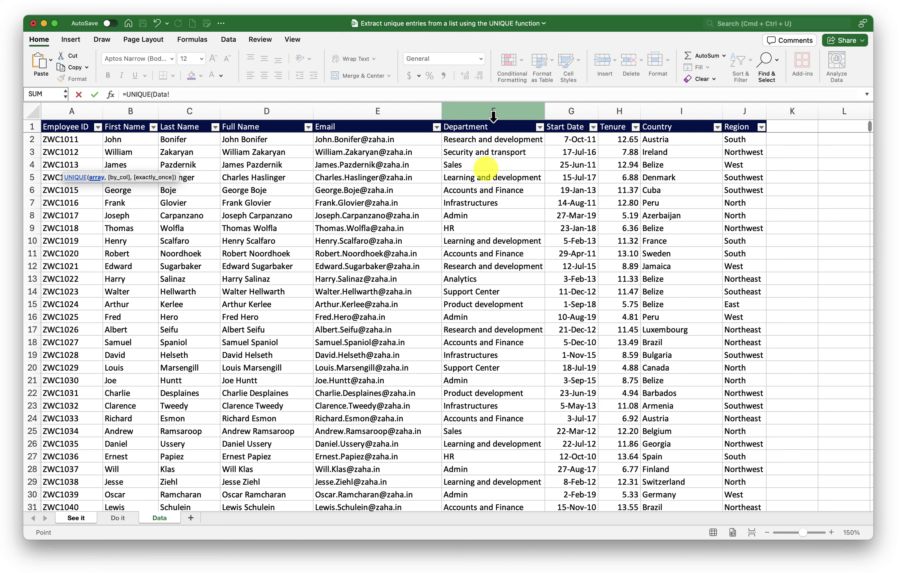
left_click(486, 141)
left_click(485, 141)
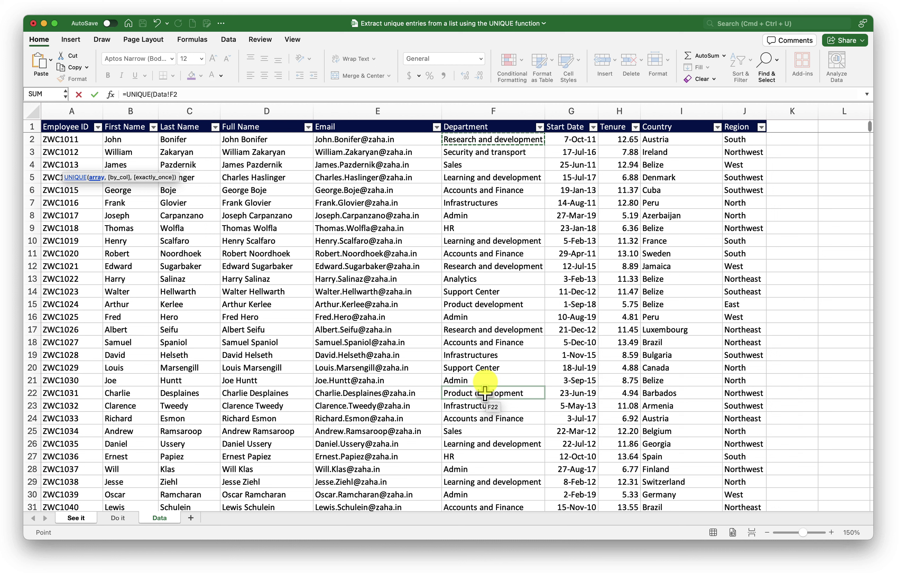
left_click(487, 368)
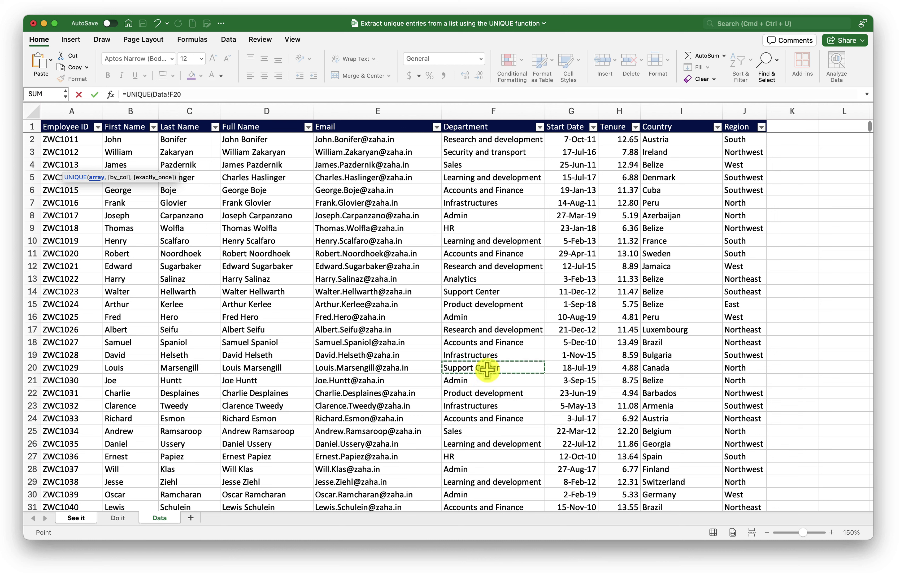
left_click_drag(496, 139, 503, 367)
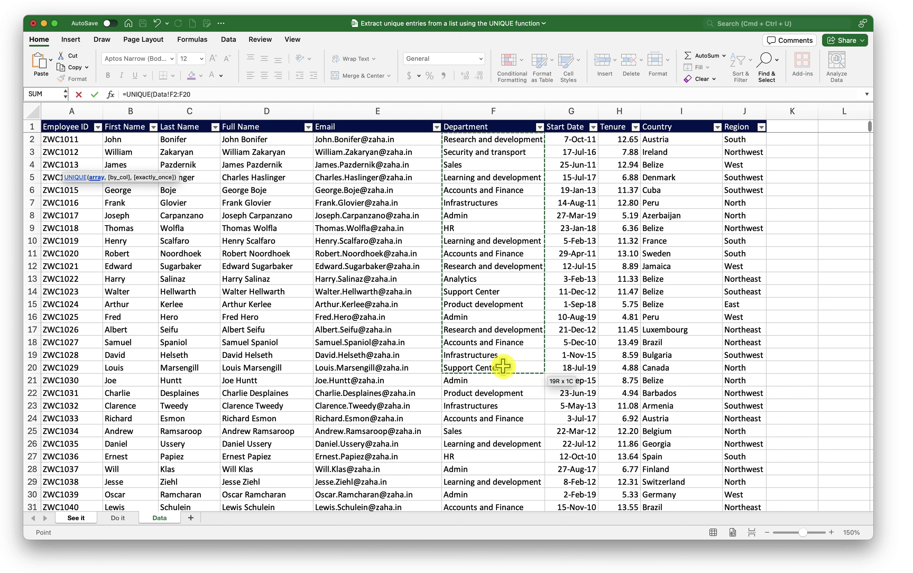
left_click(259, 97)
type("00,")
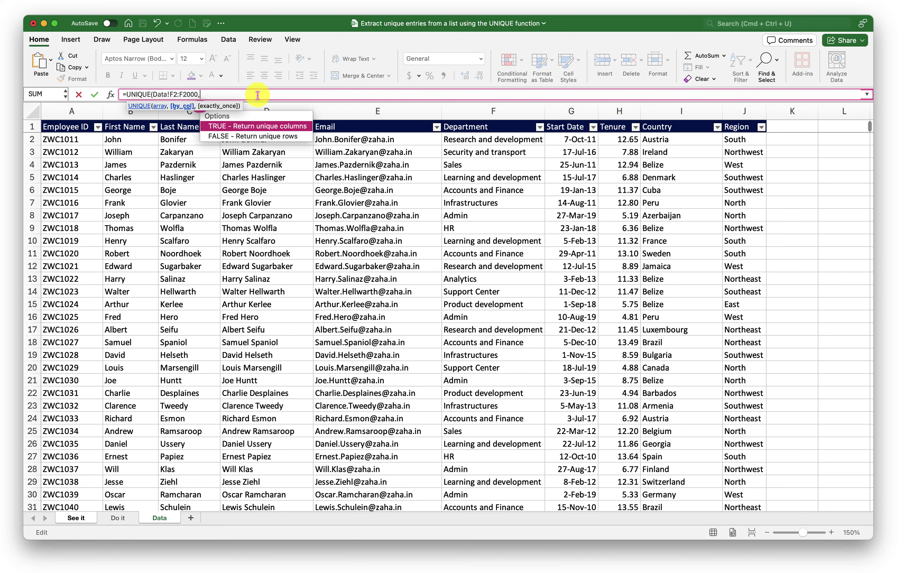
Set by_col and exactly_once to FALSE and commit =UNIQUE(Data!F2:F2000,FALSE,FALSE)
key("Down")
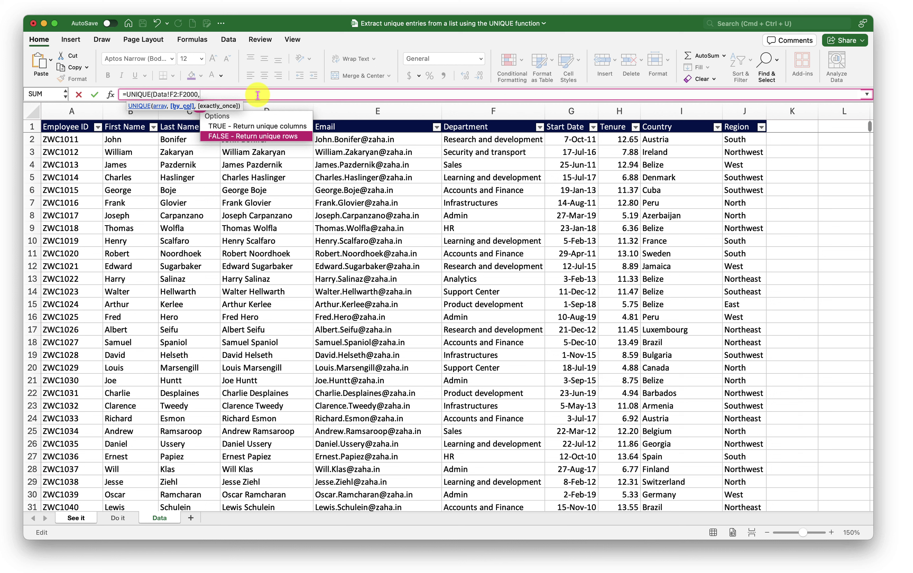
key("Tab")
type(",")
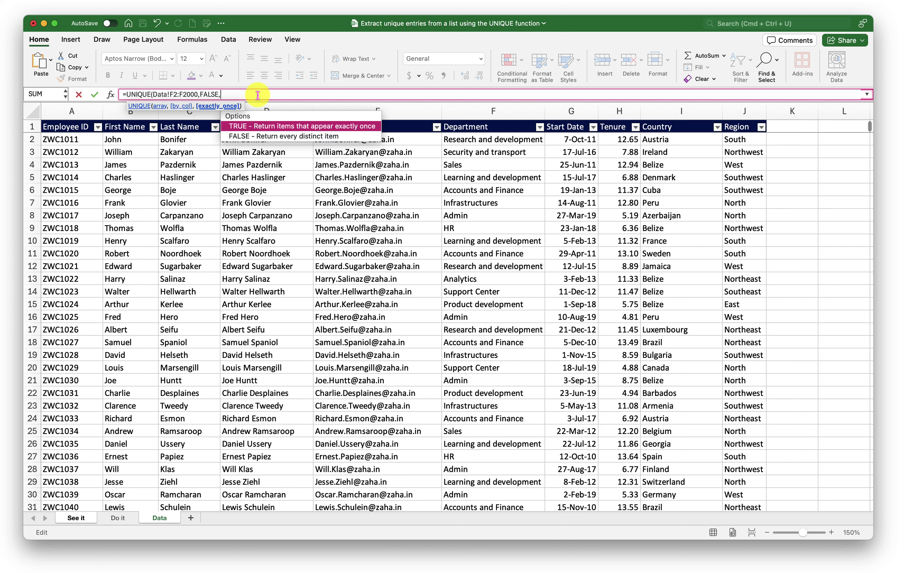
key("Escape")
key("Down")
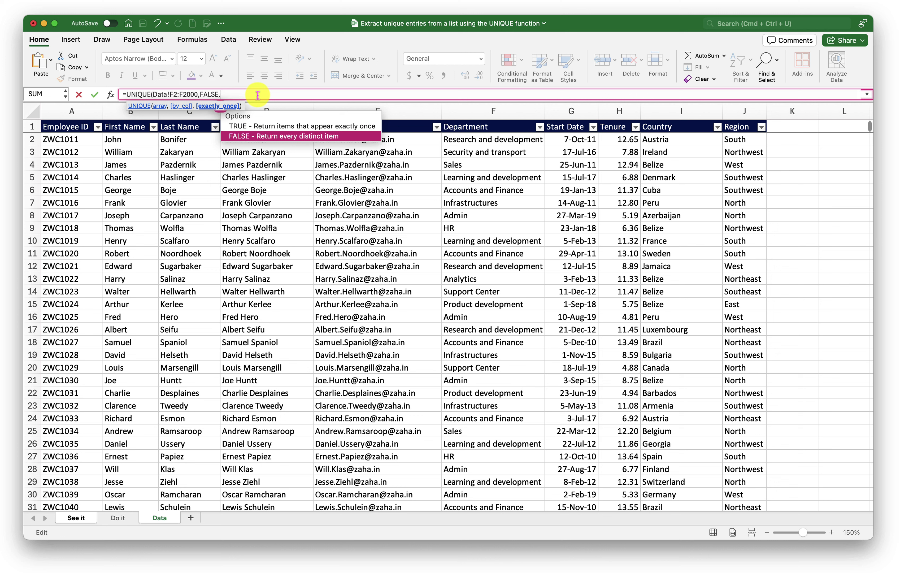
key("Tab")
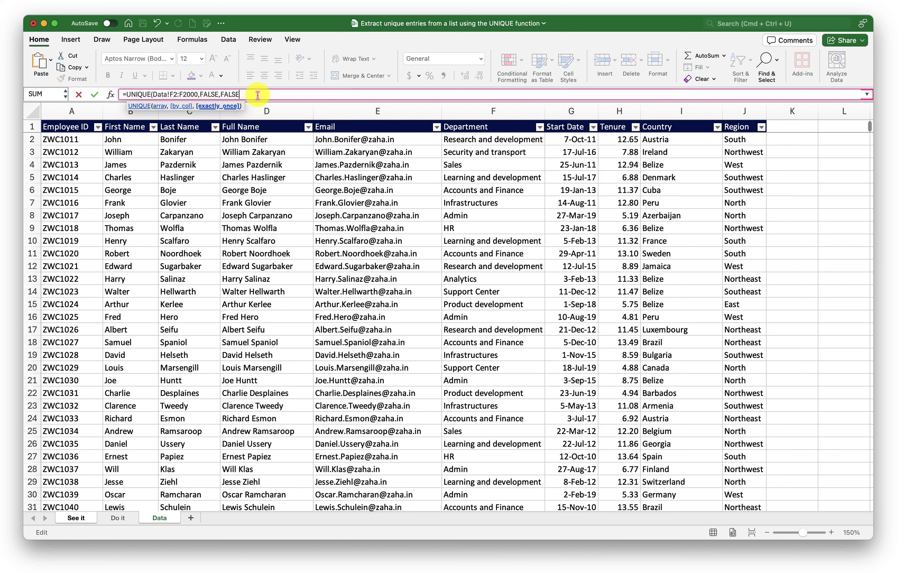
type(")")
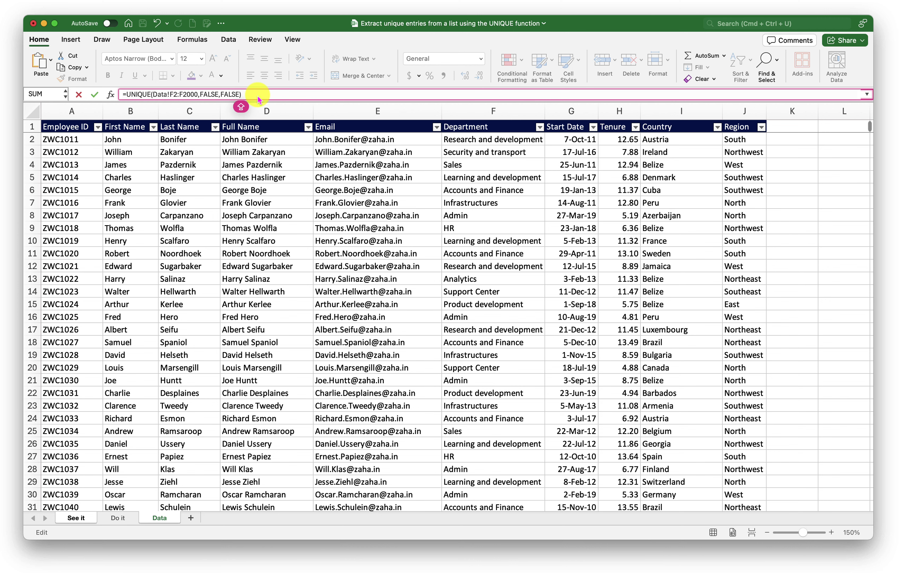
key("Return")
After reviewing the spilled list, enter =UNI in B2 and take UNIQUE from autocomplete, giving =UNIQUE(
left_click_drag(242, 162, 228, 475)
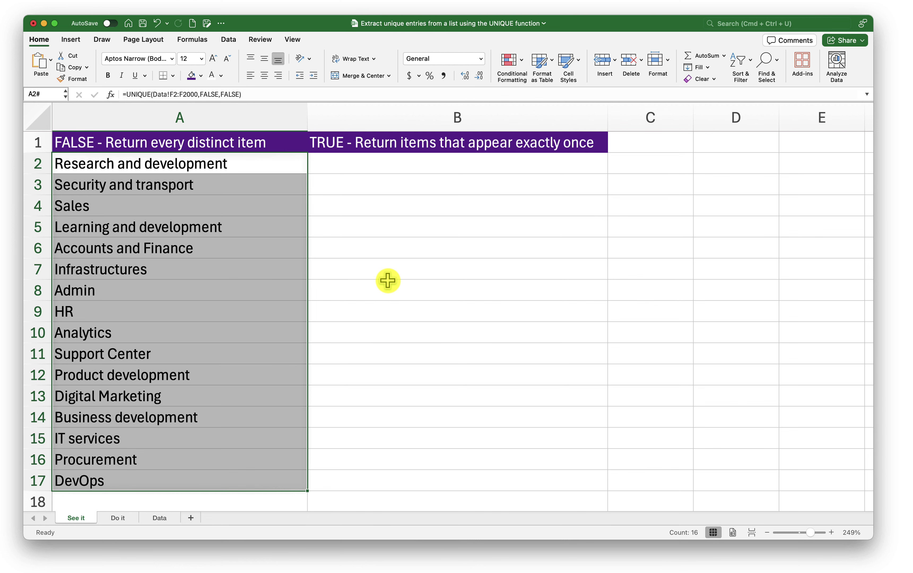
left_click(429, 169)
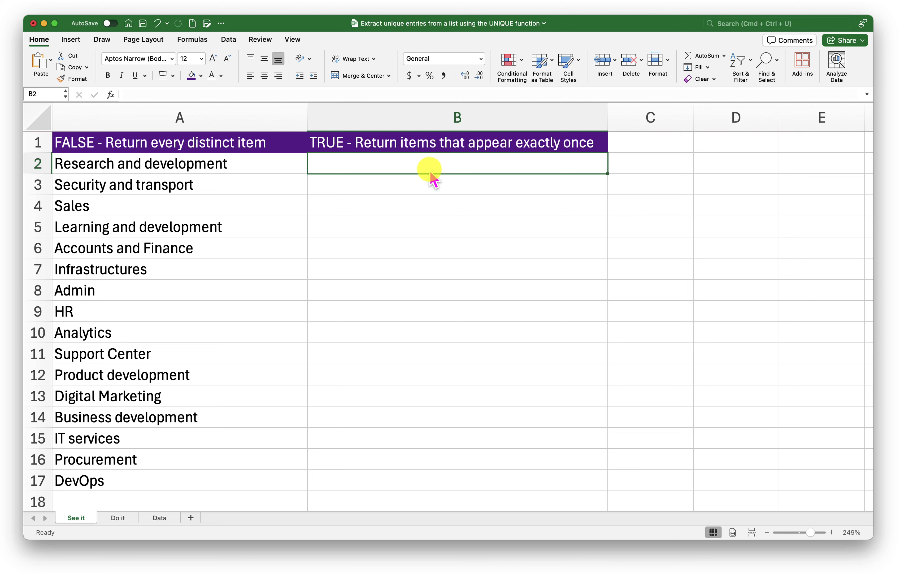
type("=UNI")
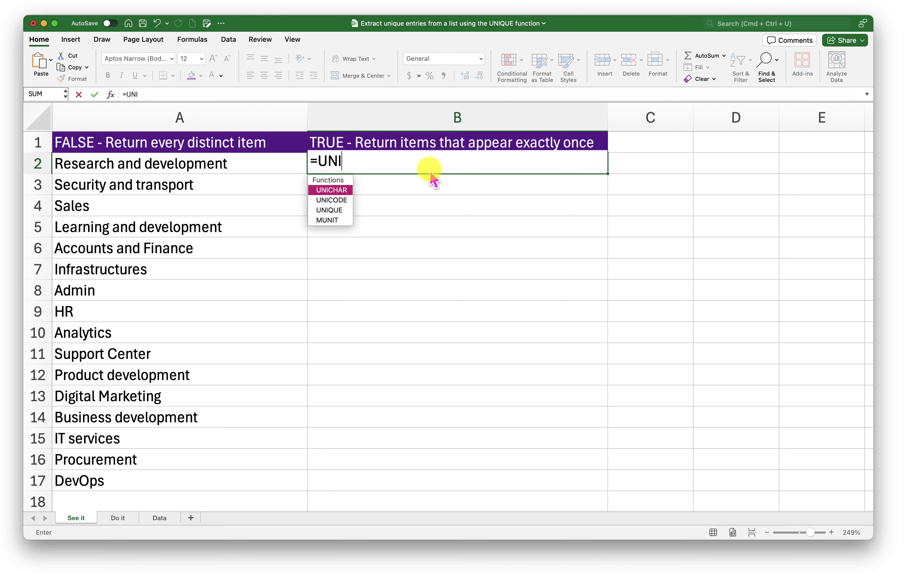
key("Down")
key("Down")
key("Tab")
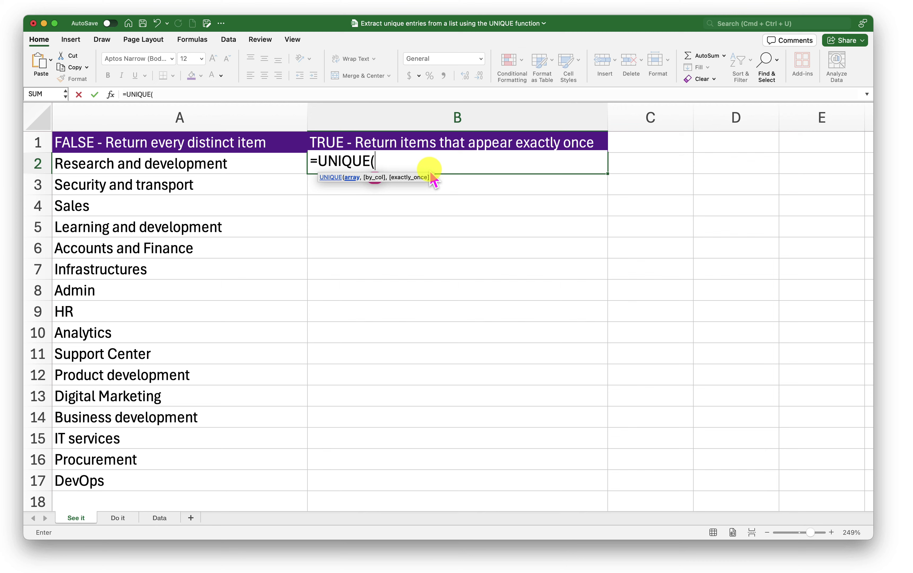
Reference the Data sheet's Department range F2:F2000 in the B2 formula
left_click(159, 517)
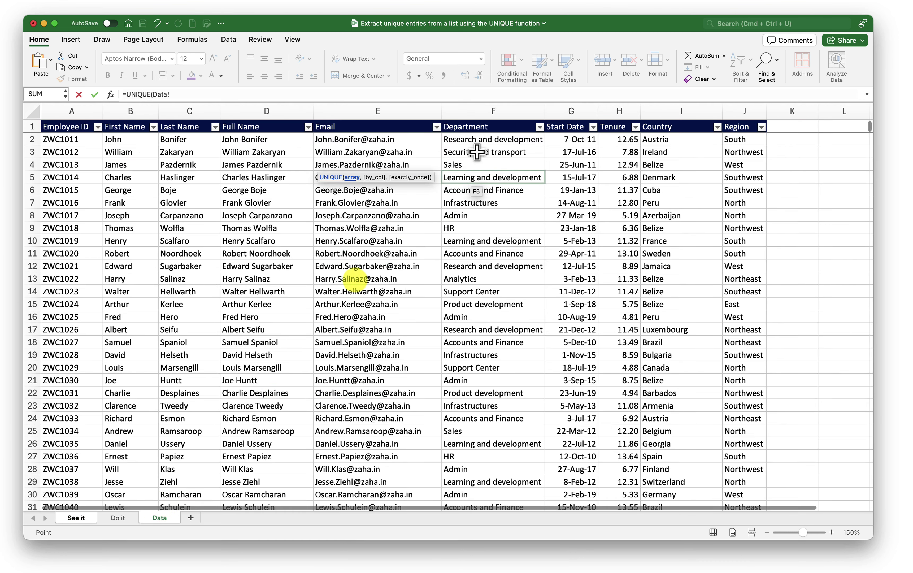
left_click_drag(471, 141, 482, 367)
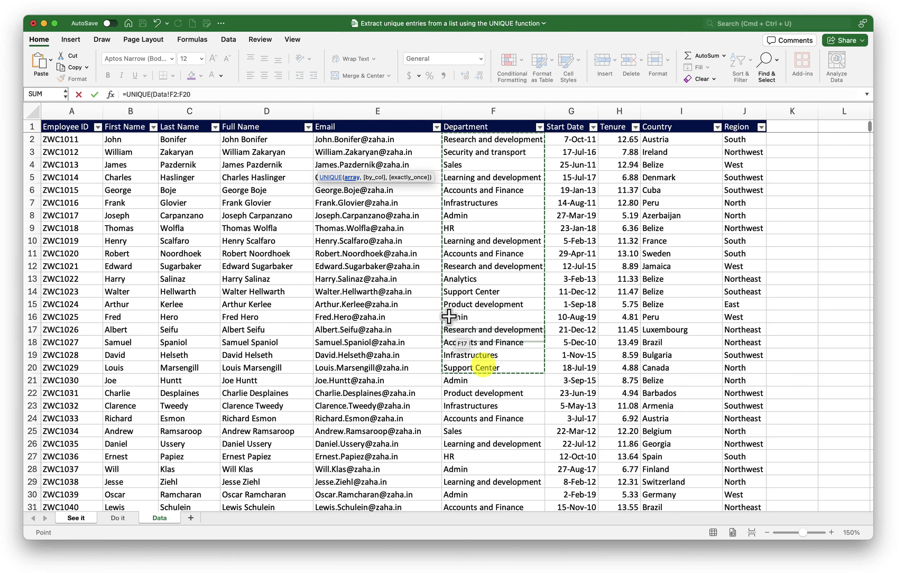
left_click(250, 96)
type("00,")
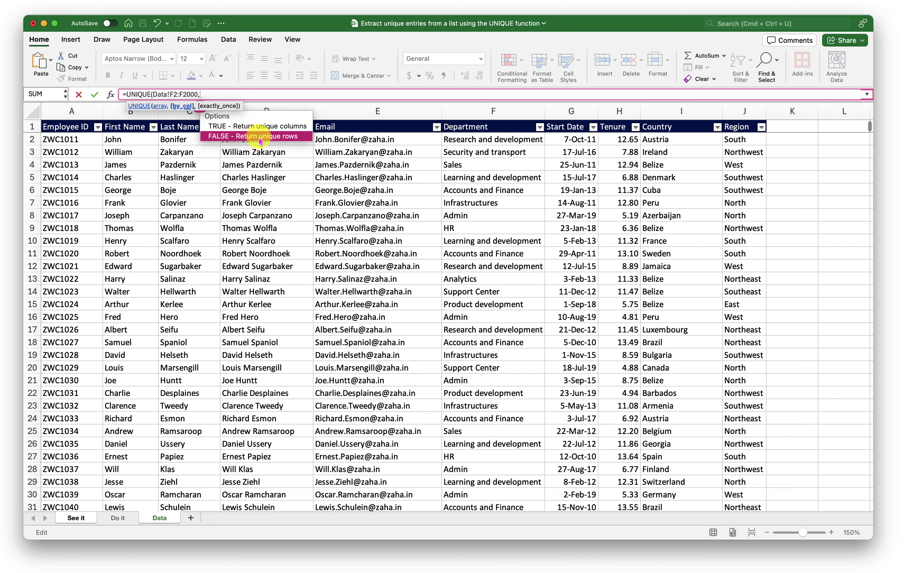
Set by_col to FALSE and exactly_once to TRUE, committing =UNIQUE(Data!F2:F2000,FALSE,TRUE)
double_click(261, 136)
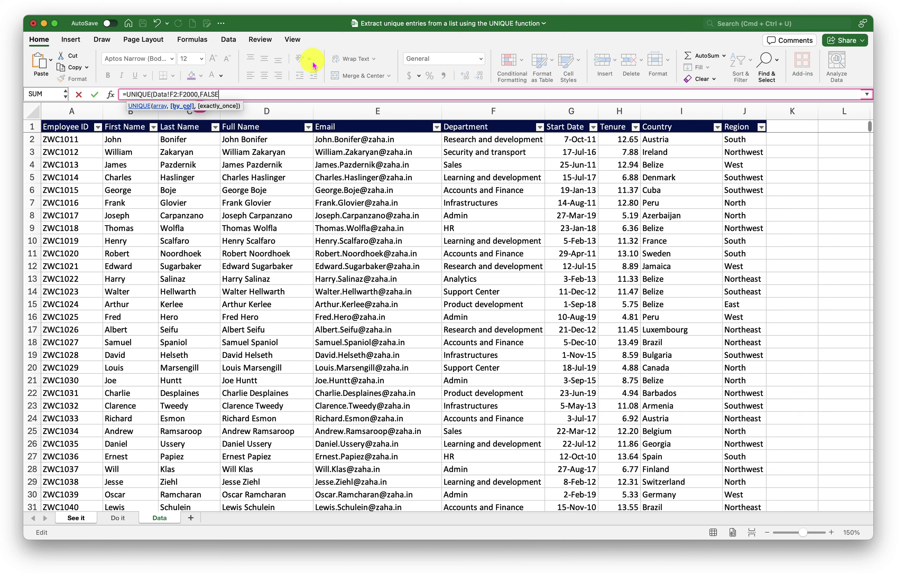
type(",")
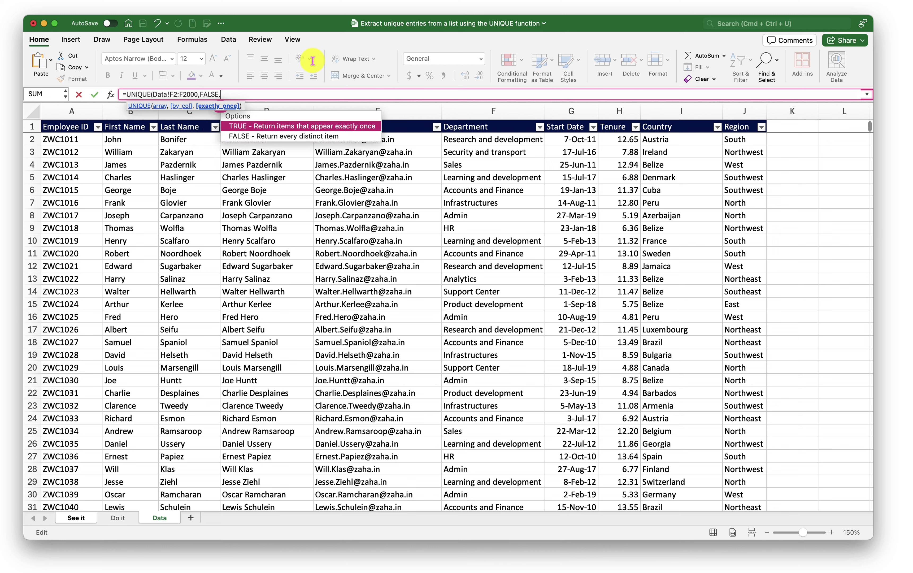
key("Up")
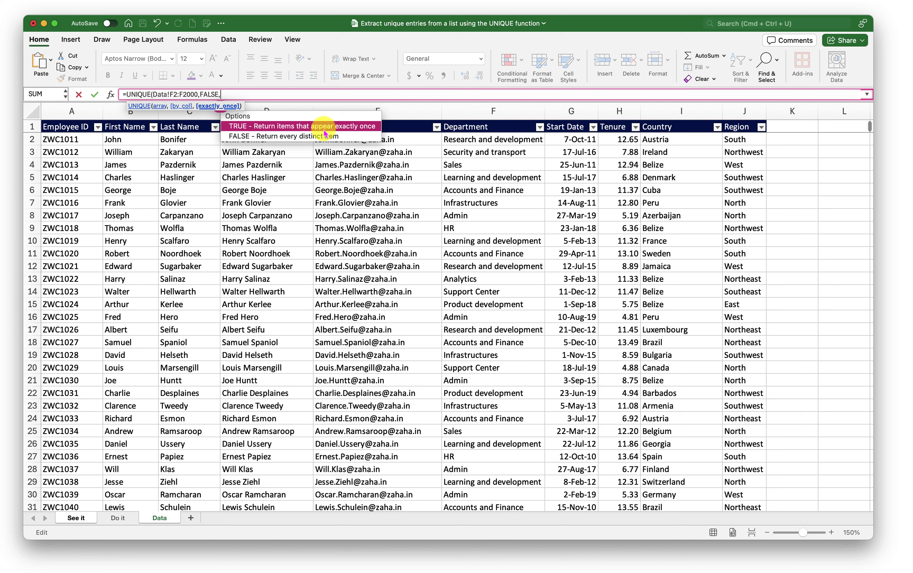
key("Tab")
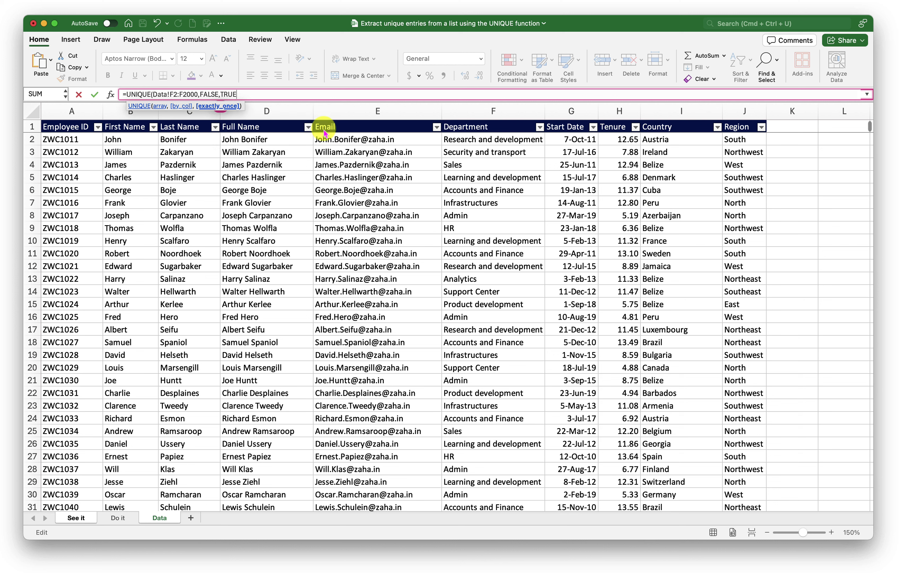
type(")")
key("Return")
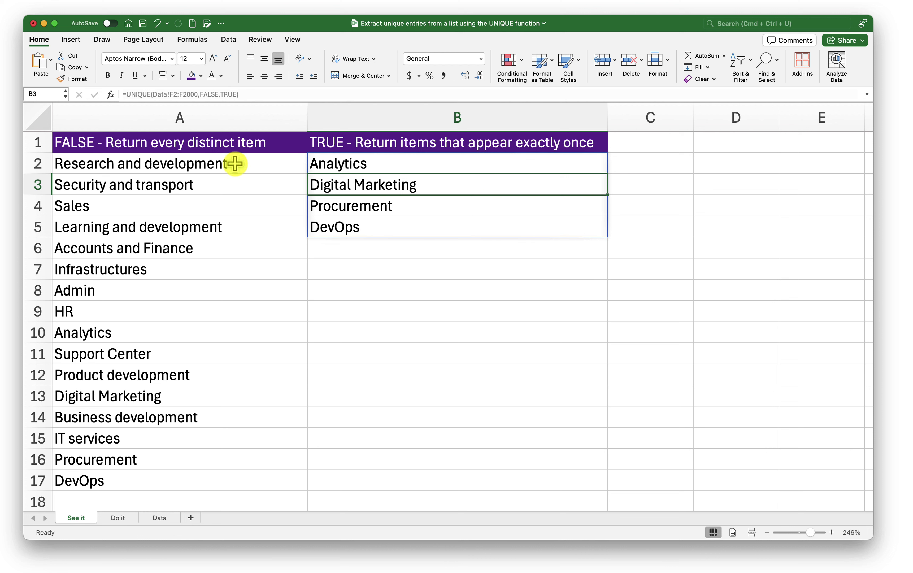
Look at the empty Do it practice sheet, then return to the Data sheet's employee table
left_click(126, 520)
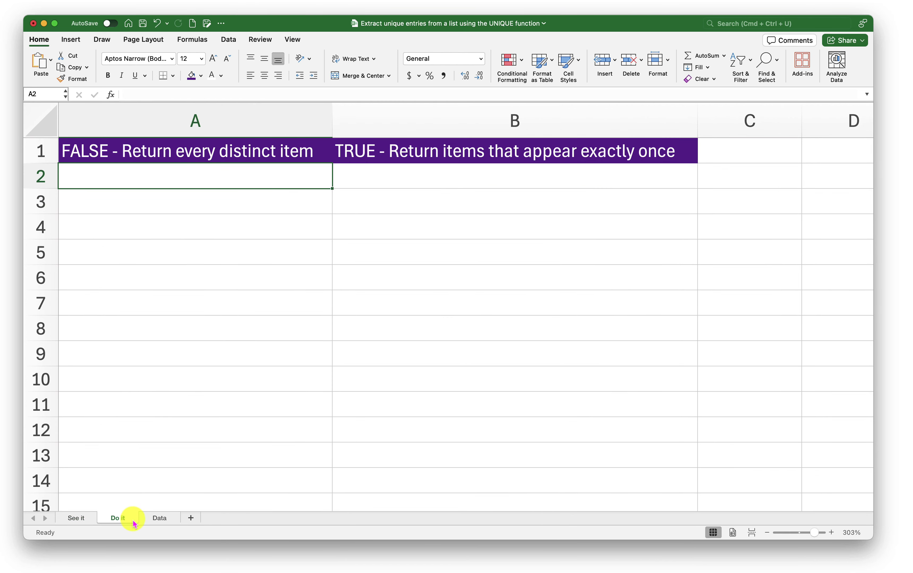
left_click(154, 522)
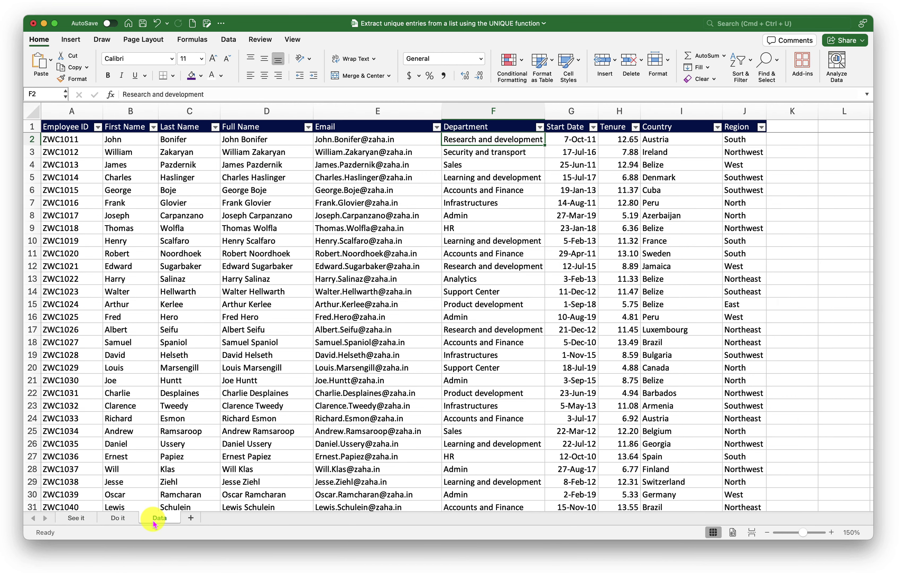